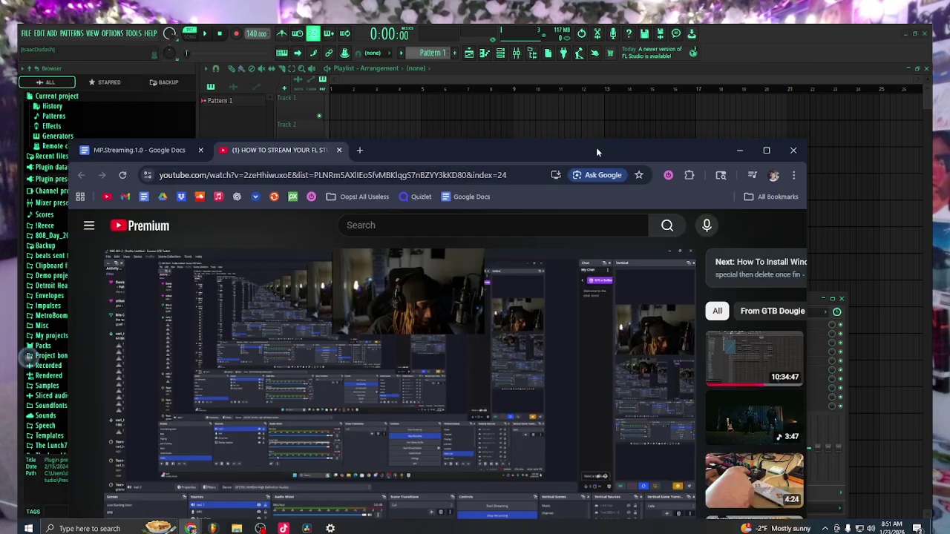
# Move the browser window off the screen and load VoxengoRecorder into the first effect slot of mixer Insert 4
pyautogui.moveTo(598, 150); pyautogui.dragTo(598, 27)
pyautogui.moveTo(438, 35); pyautogui.dragTo(18, 347)
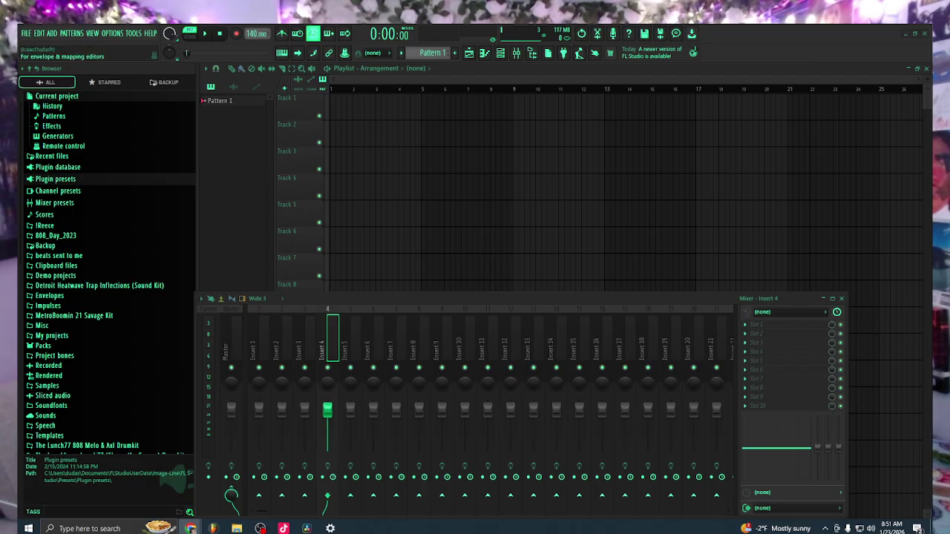
pyautogui.click(754, 324)
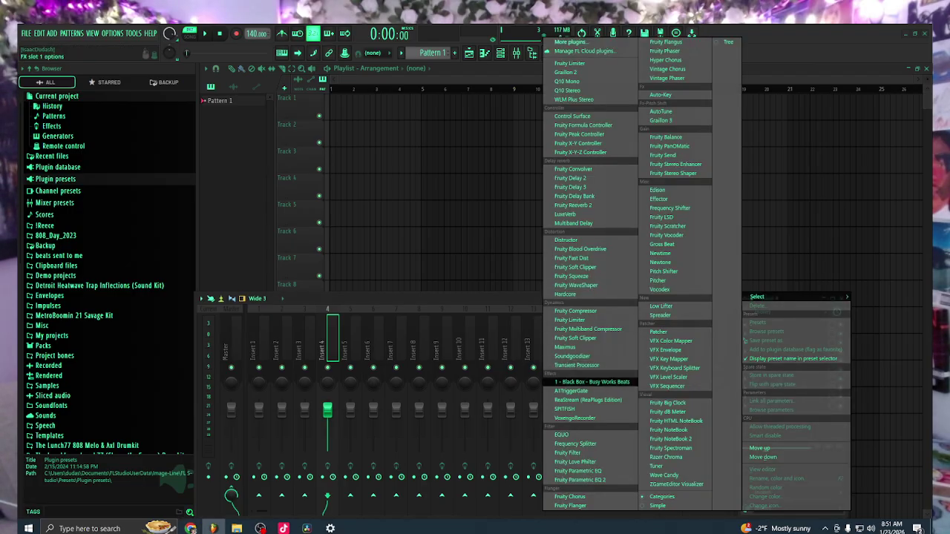
pyautogui.click(575, 418)
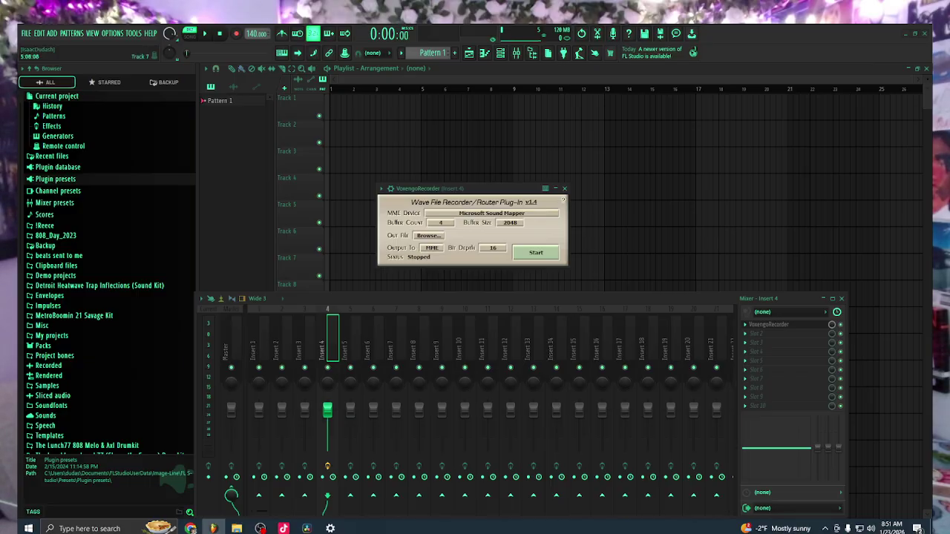
# Start the Insert 4 recorder on the S271HL (NVIDIA High Definition) MME device and set the insert's audio input to mono Input 1
pyautogui.click(491, 213)
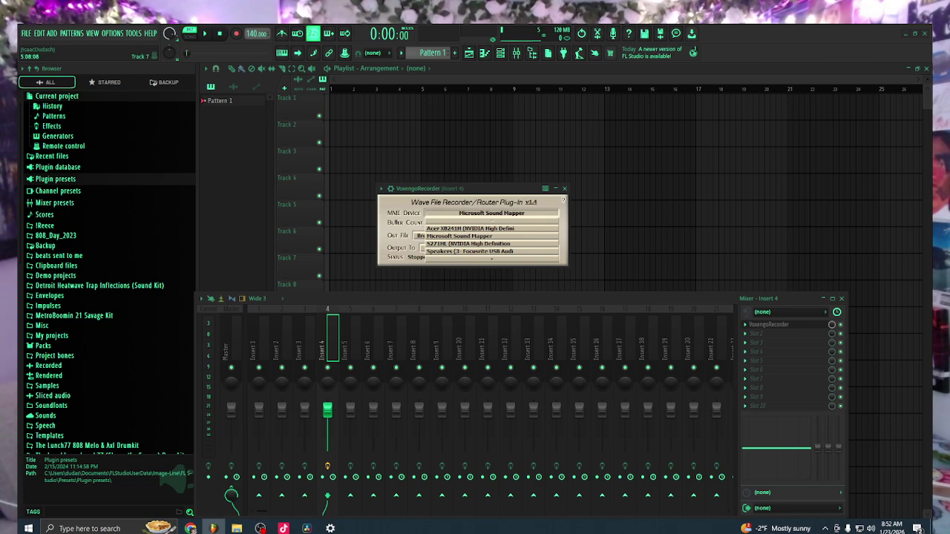
pyautogui.click(469, 243)
pyautogui.click(535, 253)
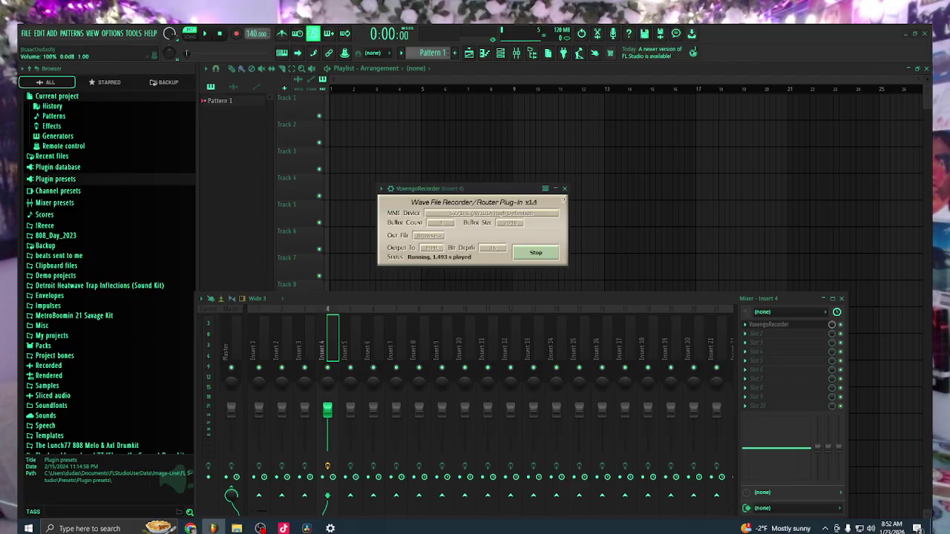
pyautogui.click(790, 312)
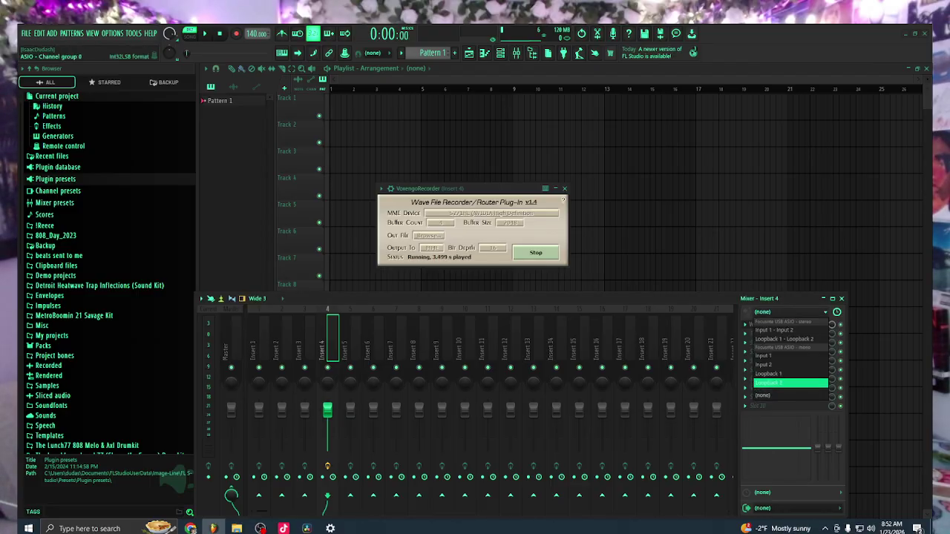
pyautogui.click(790, 356)
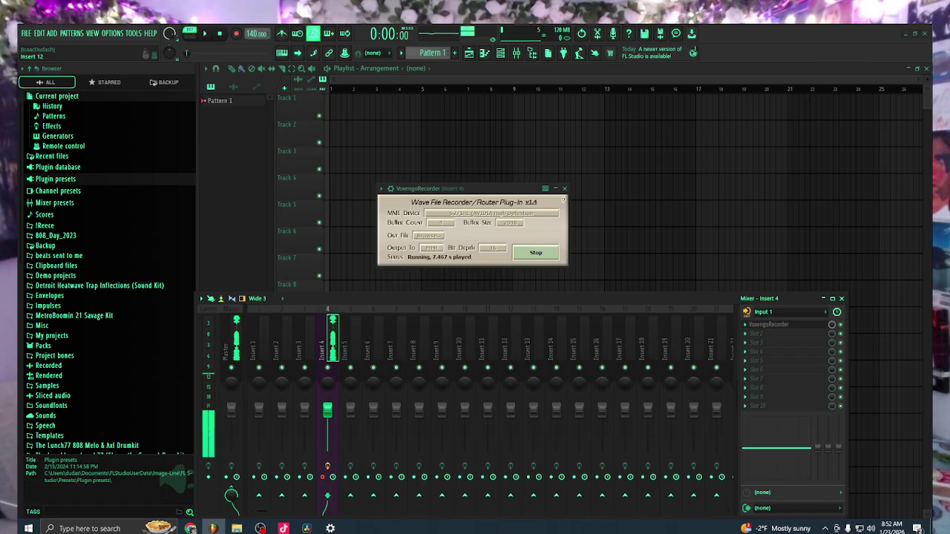
# Switch to OBS and mute the FL Microphone (track 4) audio source
pyautogui.click(260, 528)
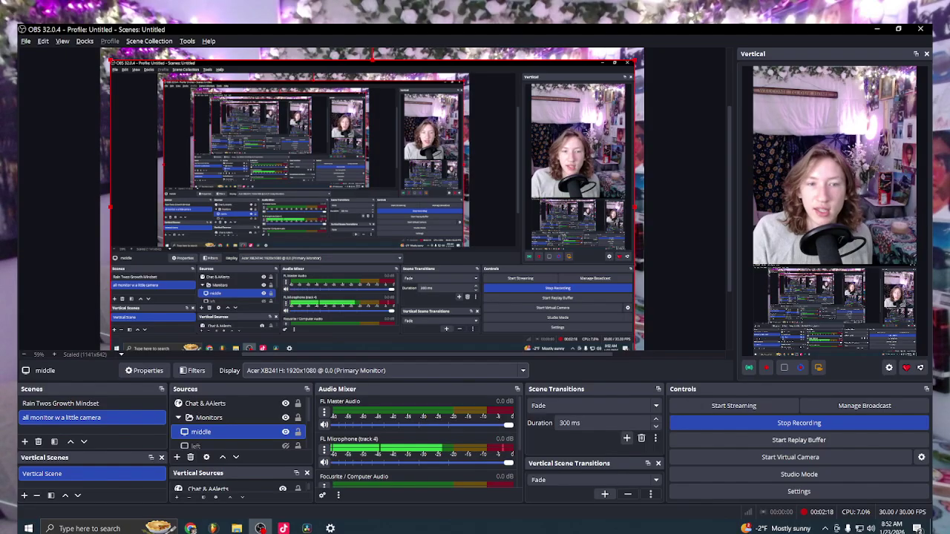
pyautogui.scroll(-2, 417, 438)
pyautogui.scroll(1, 417, 438)
pyautogui.click(324, 434)
pyautogui.scroll(2, 416, 446)
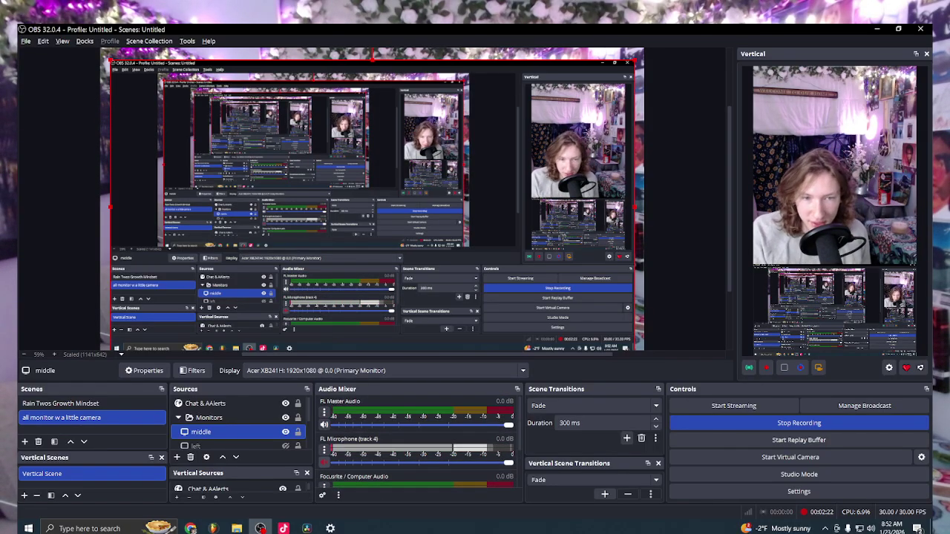
# Confirm S271HL (NVIDIA High Definition Audio) as the device of FL Microphone (track 4) and unmute the source
pyautogui.rightClick(336, 446)
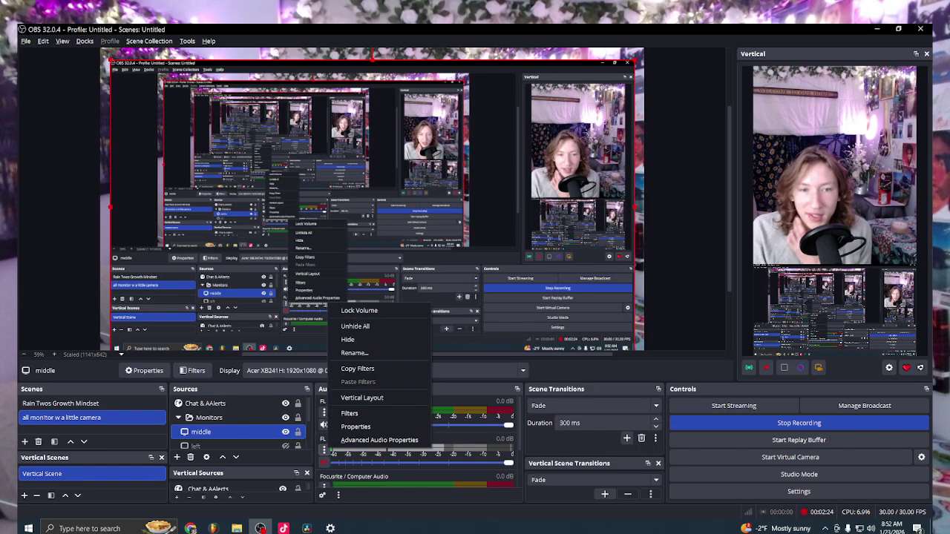
pyautogui.click(356, 427)
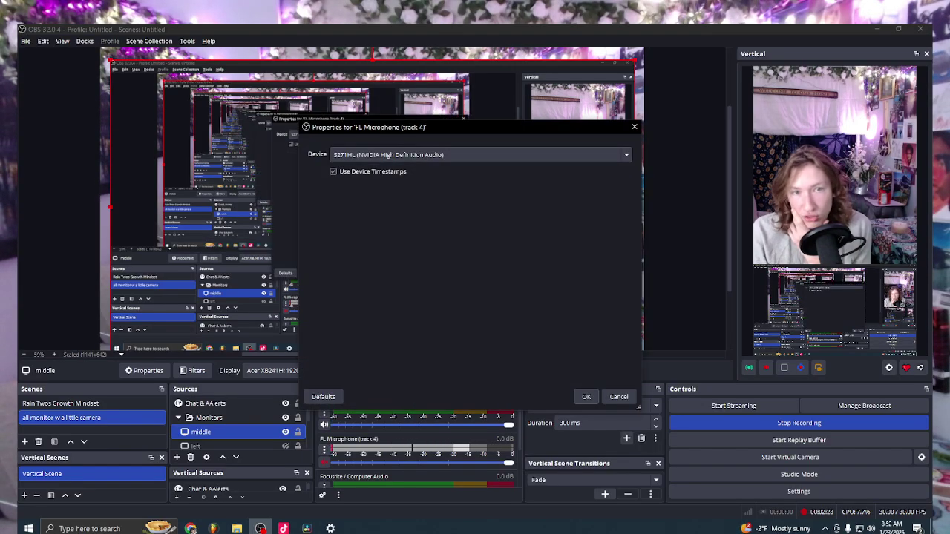
pyautogui.click(479, 155)
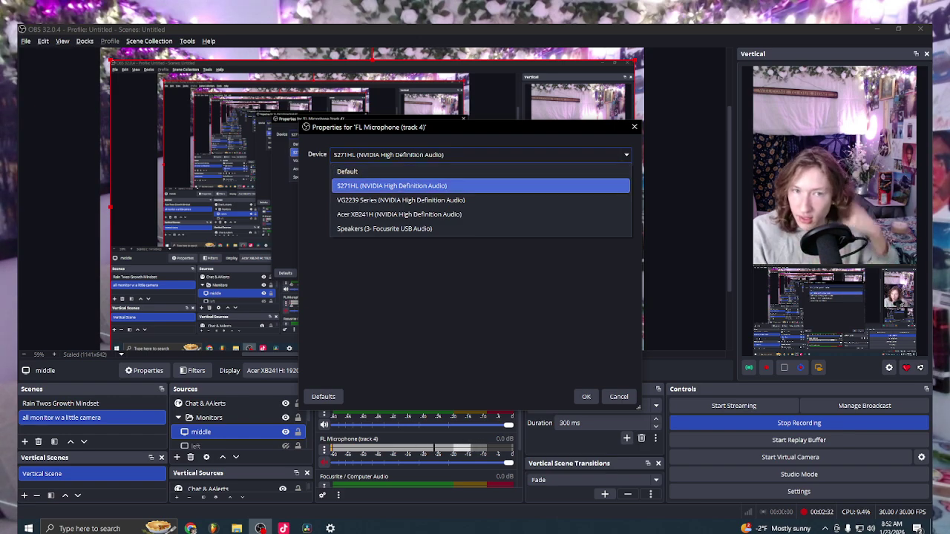
pyautogui.click(479, 155)
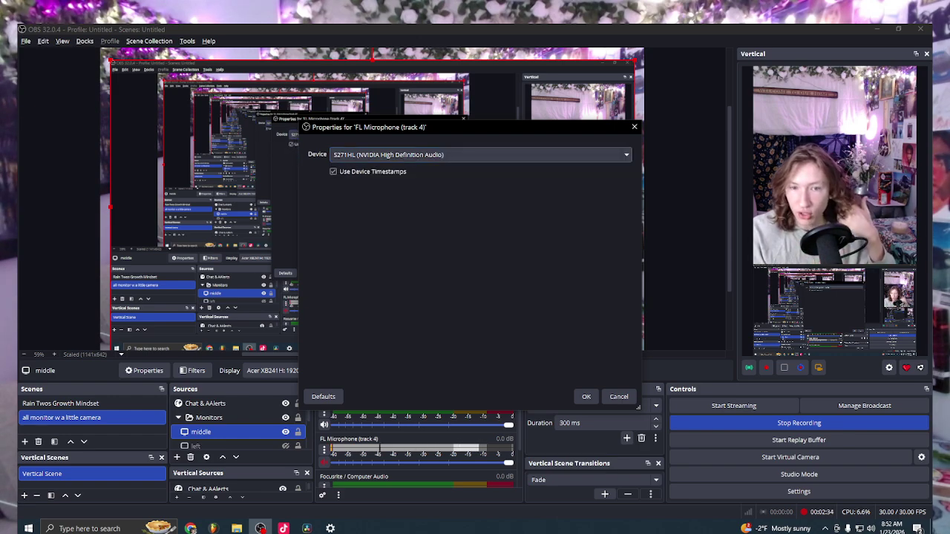
pyautogui.click(586, 396)
pyautogui.scroll(-1, 418, 442)
pyautogui.scroll(3, 415, 438)
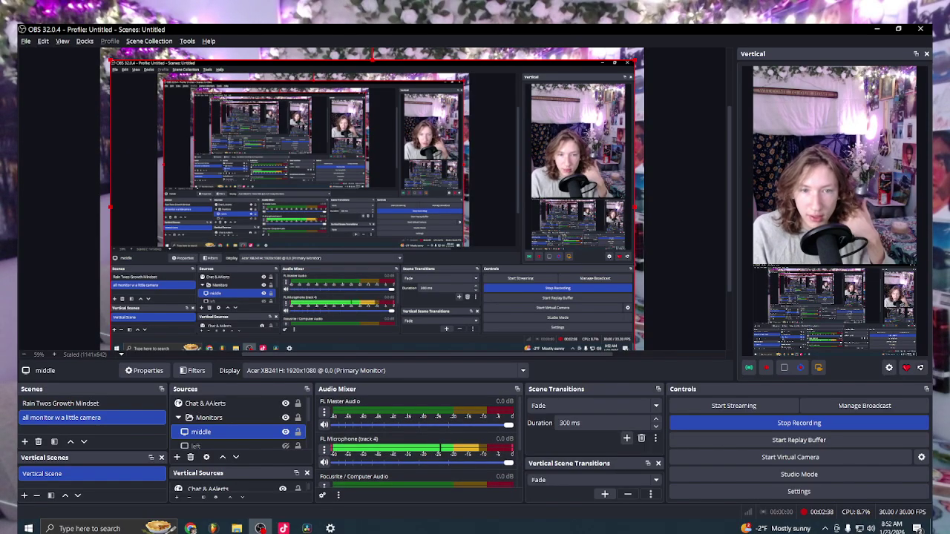
# Switch back to FL Studio and disable the send from mixer Insert 4 to the Master
pyautogui.click(213, 529)
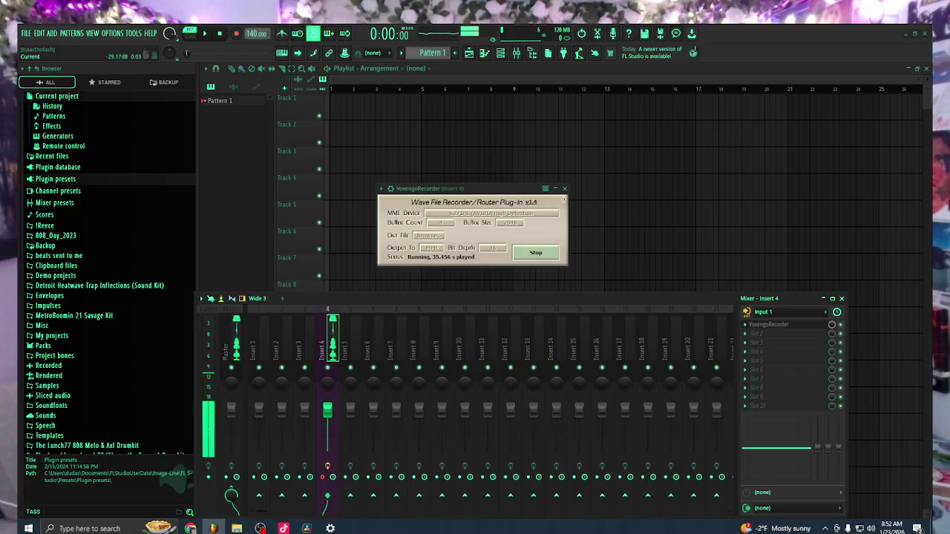
pyautogui.click(236, 529)
pyautogui.moveTo(406, 141); pyautogui.dragTo(0, 297)
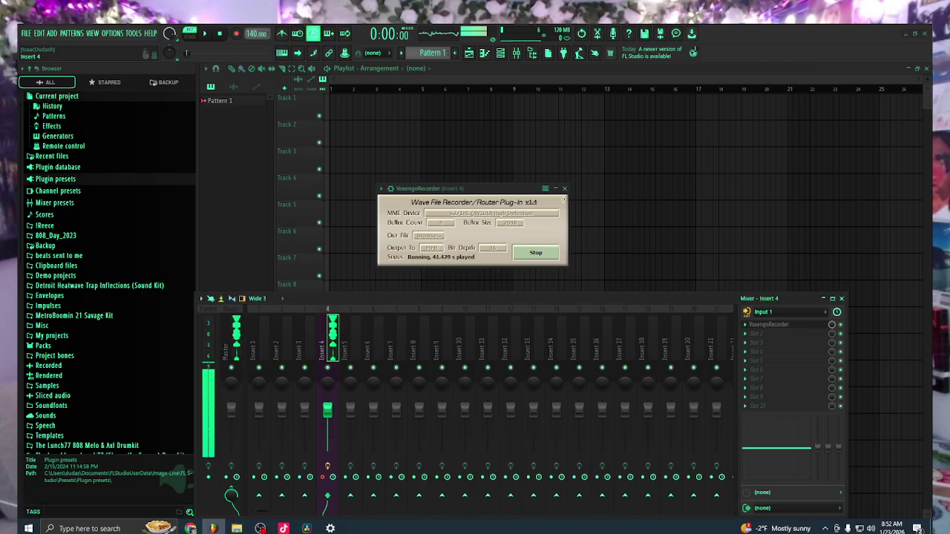
pyautogui.click(231, 341)
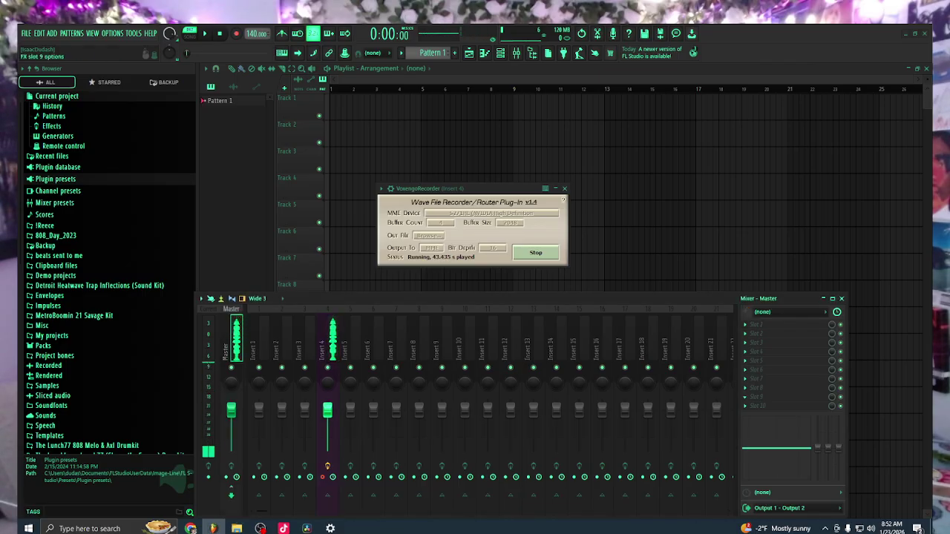
pyautogui.click(327, 341)
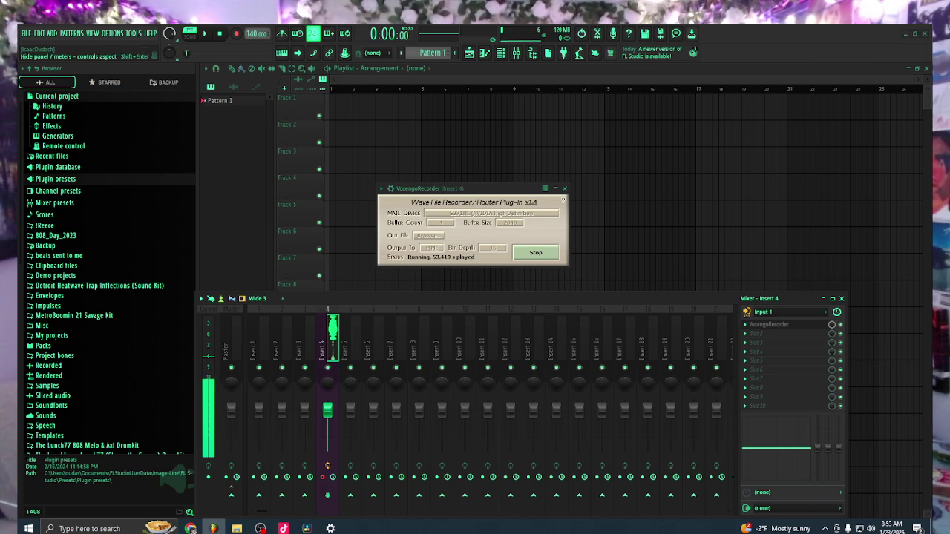
# Load VoxengoRecorder into effect slot 10 of the Master and start it with MME output to the Acer XB241H (NVIDIA High Definition) device
pyautogui.click(768, 406)
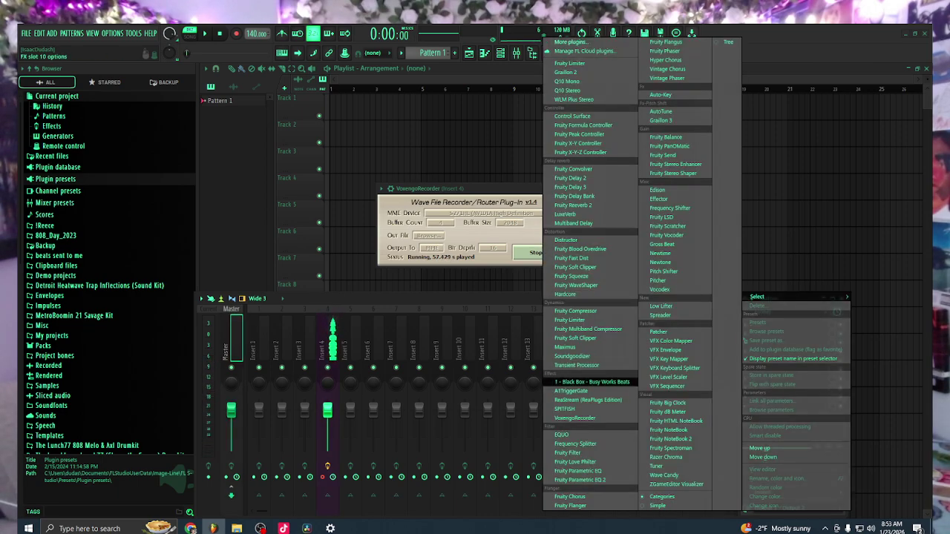
pyautogui.click(586, 418)
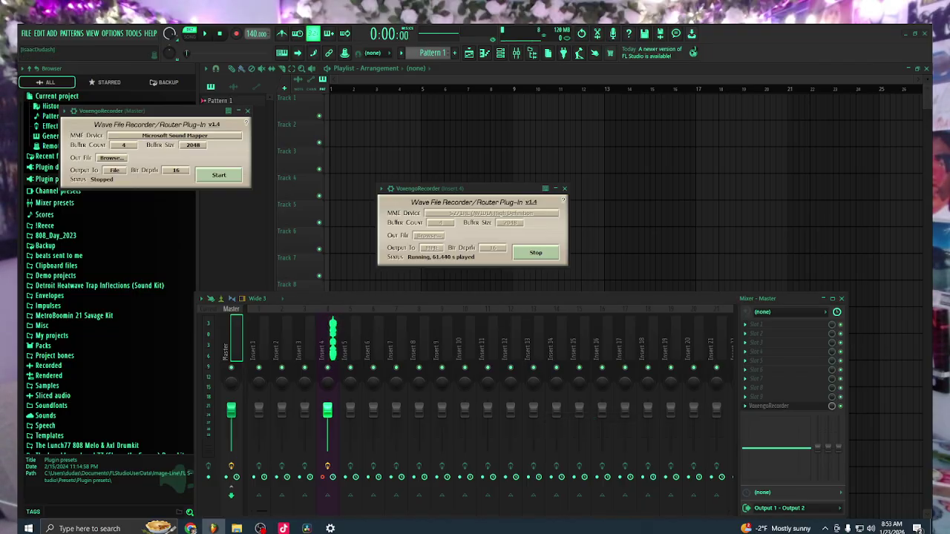
pyautogui.click(174, 135)
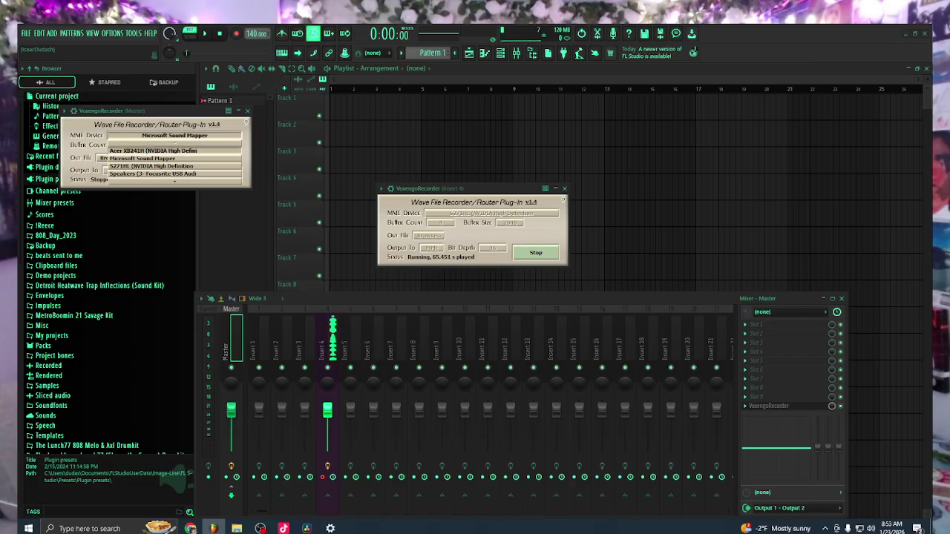
pyautogui.click(153, 150)
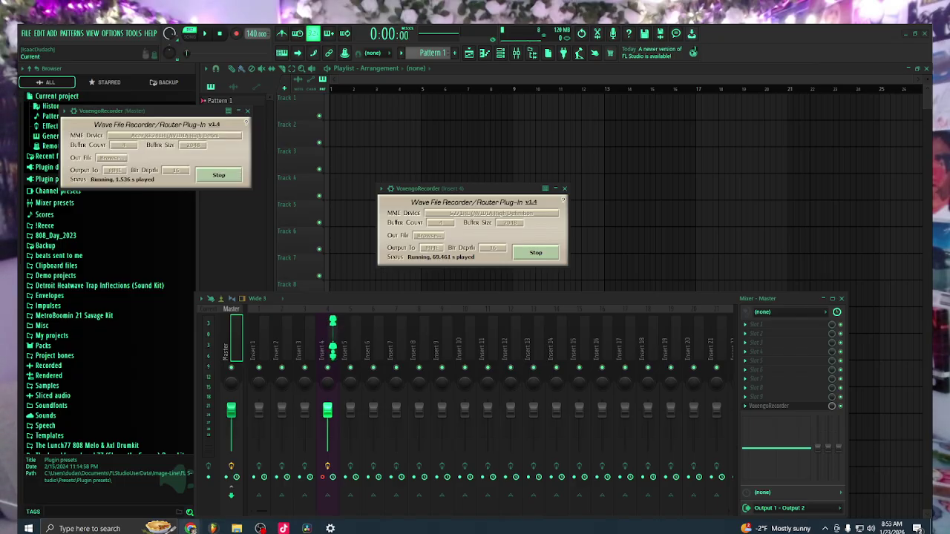
# Switch to OBS and check which device the FL Master Audio source uses in its properties
pyautogui.click(260, 529)
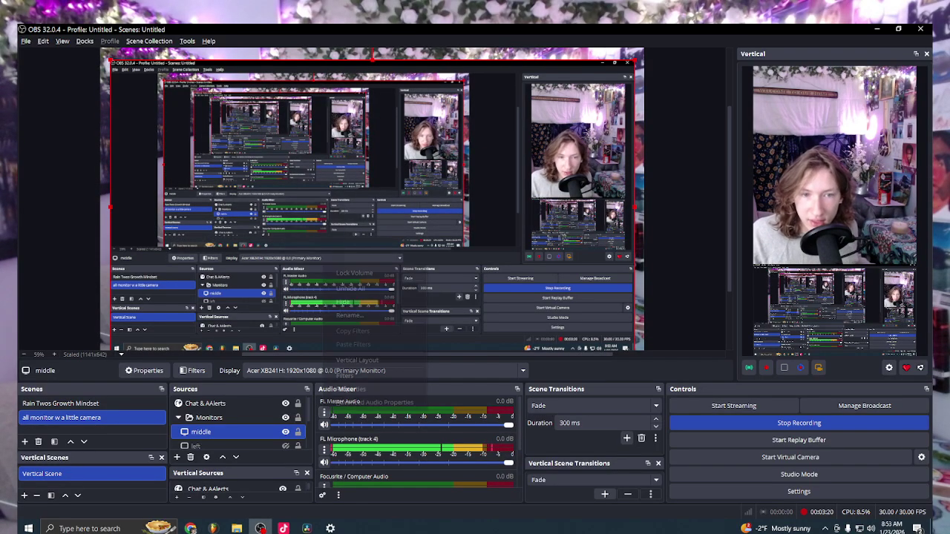
pyautogui.click(342, 386)
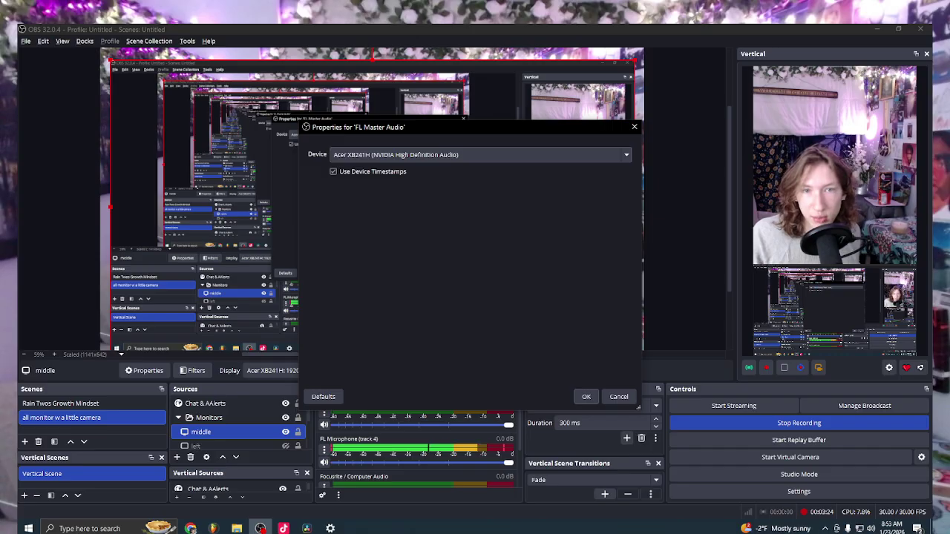
pyautogui.click(586, 397)
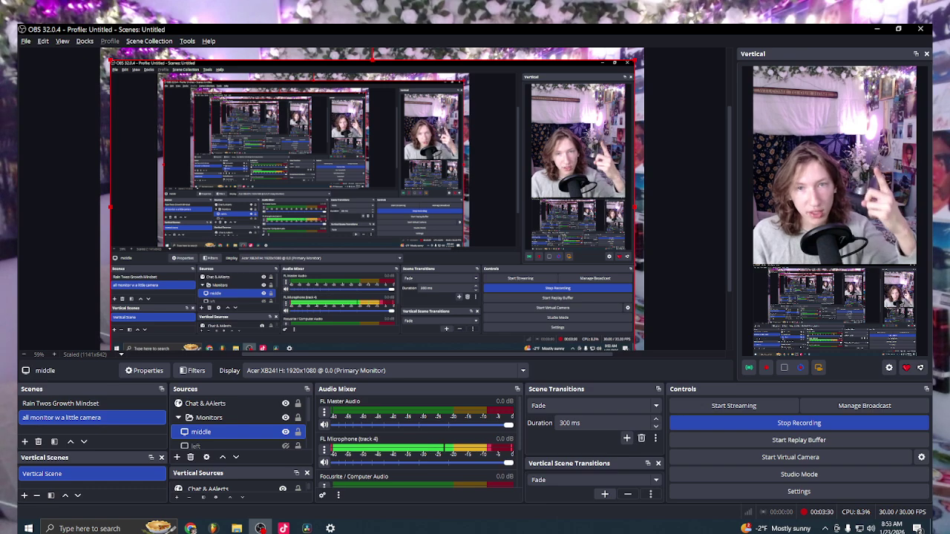
# Switch back to FL Studio and review the recorder and routing on mixer Insert 4 and the Master
pyautogui.hotkey('alt', 'Tab')
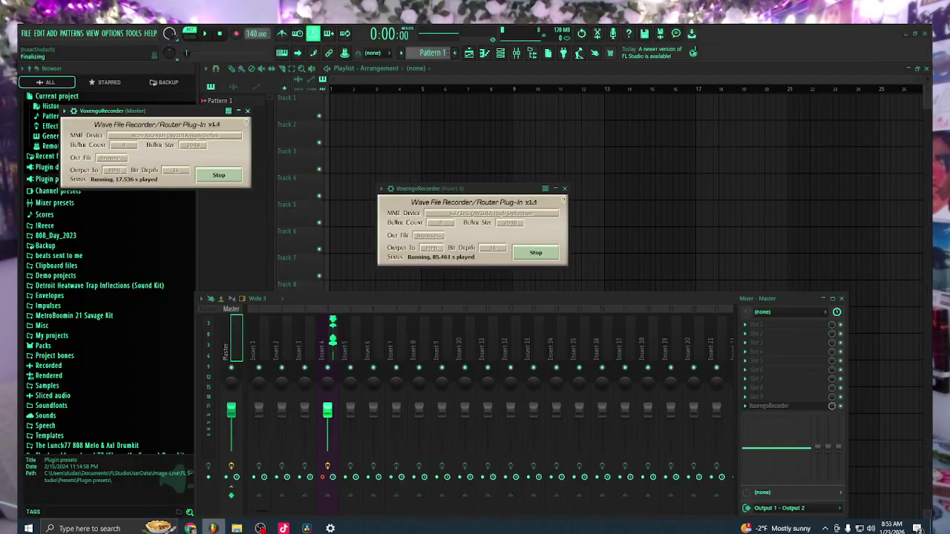
pyautogui.click(327, 341)
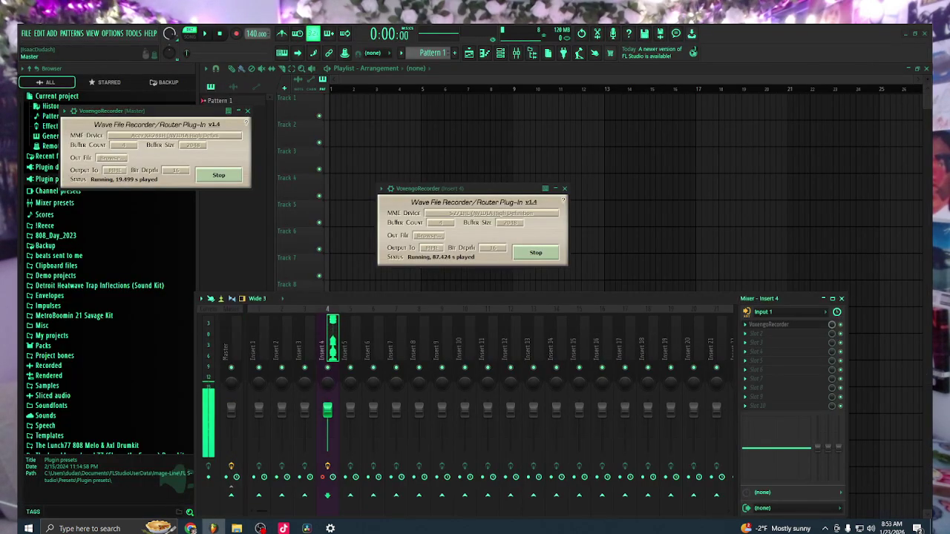
pyautogui.click(231, 341)
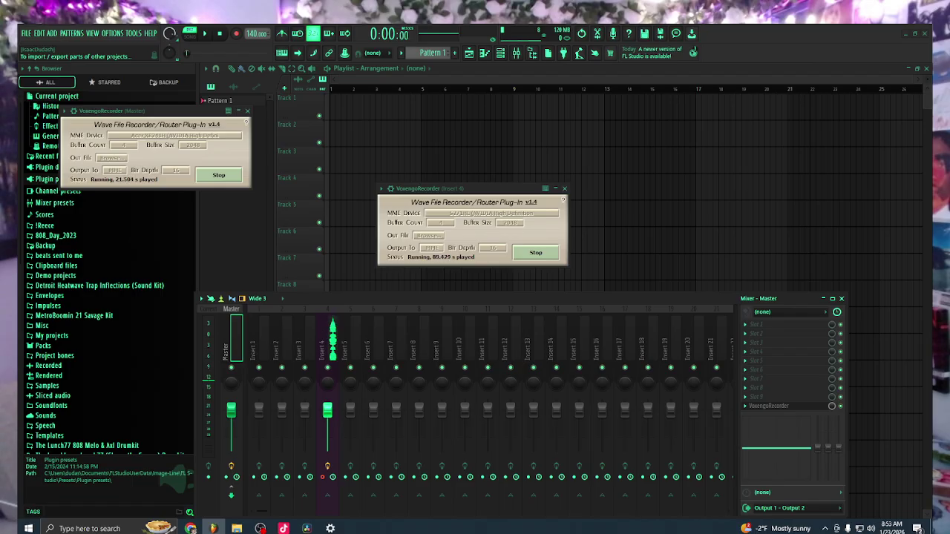
# Add the Caffeine audio file to playlist Track 1 and play it in song mode
pyautogui.hotkey('alt', 'Tab')
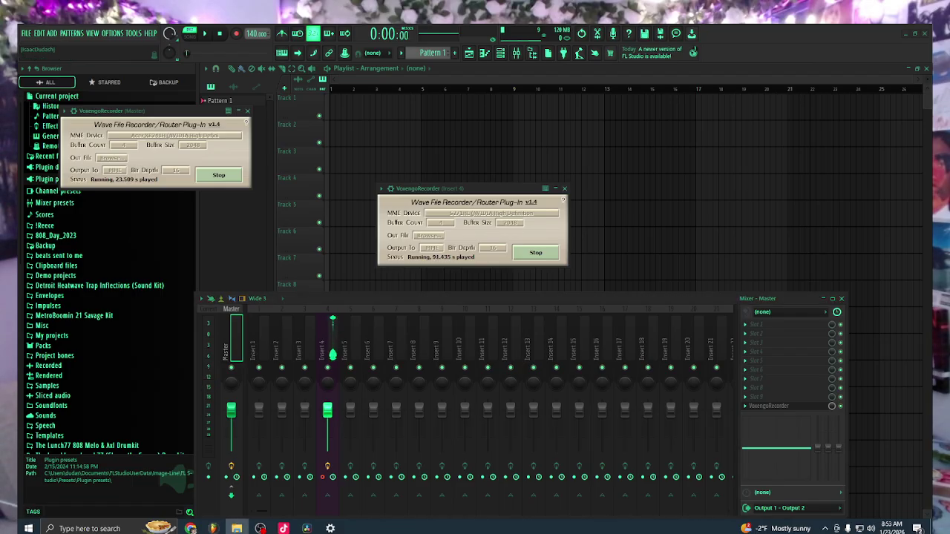
pyautogui.press('l')
pyautogui.press('space')
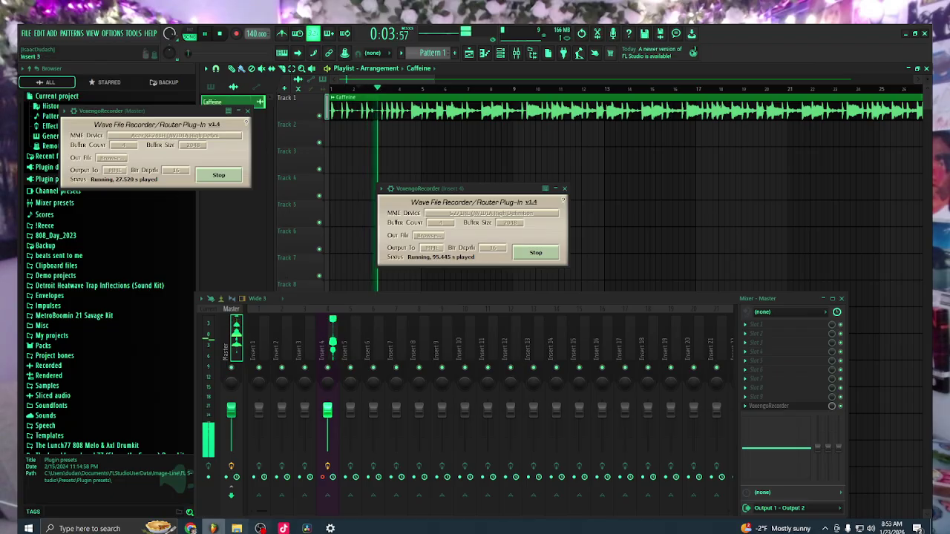
# Switch to OBS and check the FL Master Audio and FL Microphone levels in the audio mixer during playback
pyautogui.moveTo(213, 529)
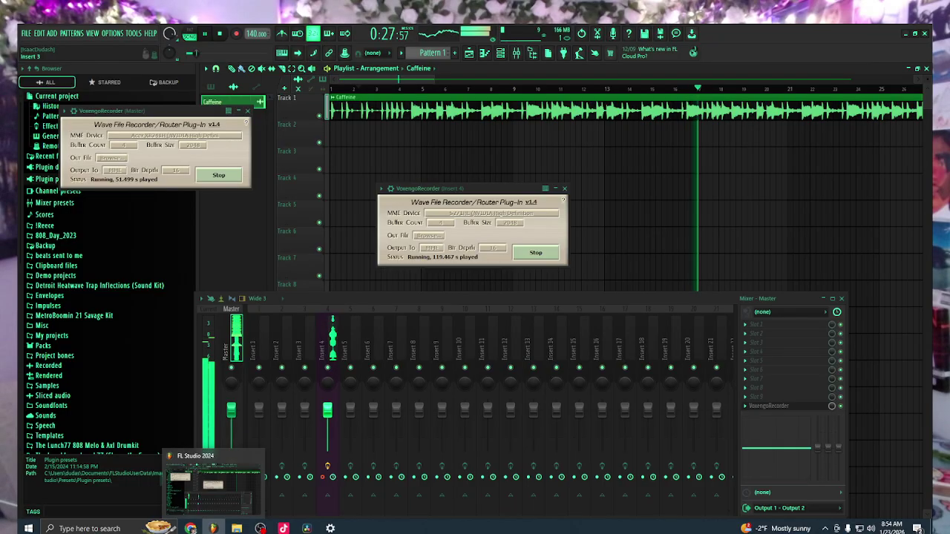
pyautogui.click(260, 529)
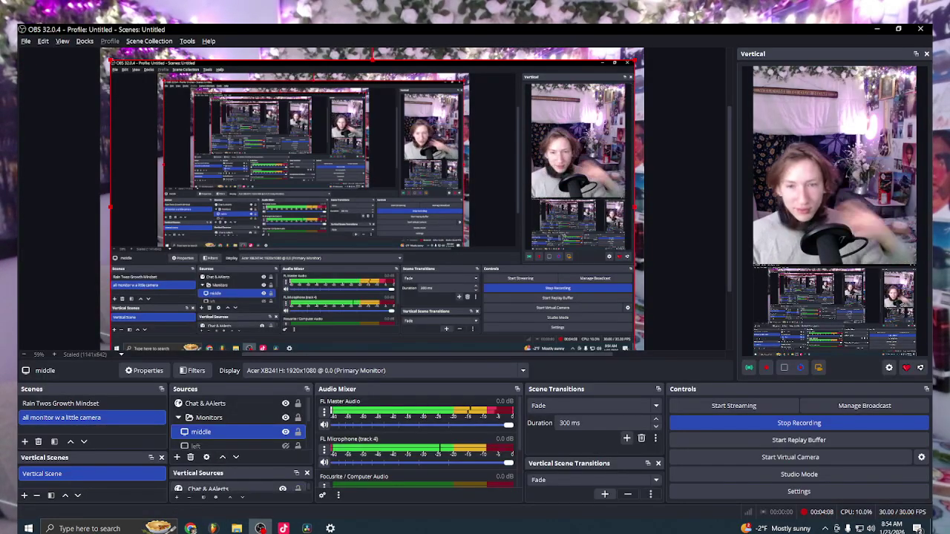
pyautogui.click(190, 528)
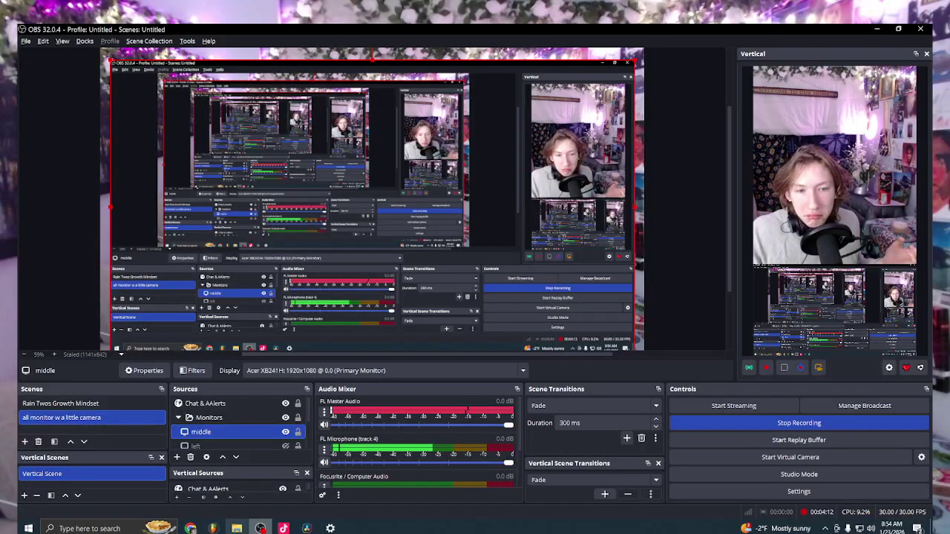
# Switch to FL Studio, enable the send from mixer Insert 4 to the Master, and play the song
pyautogui.click(214, 528)
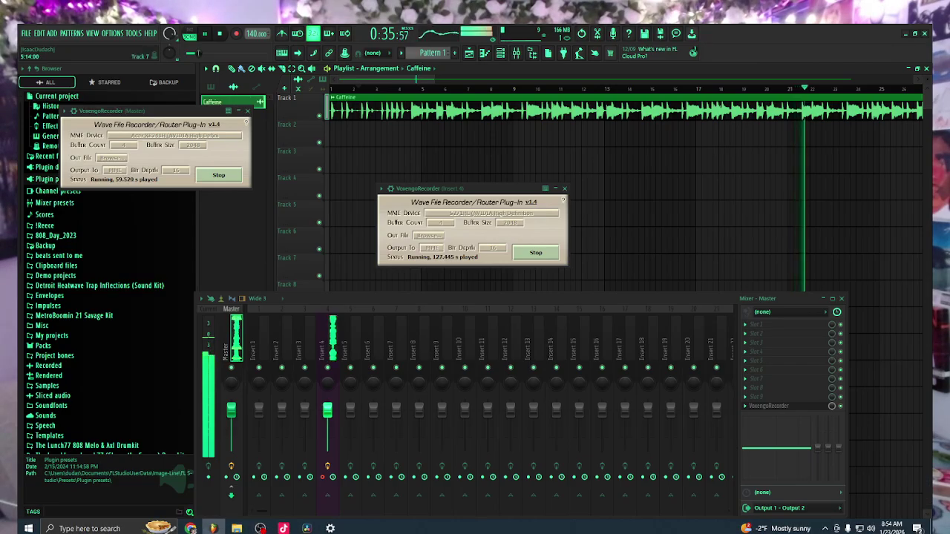
pyautogui.click(327, 344)
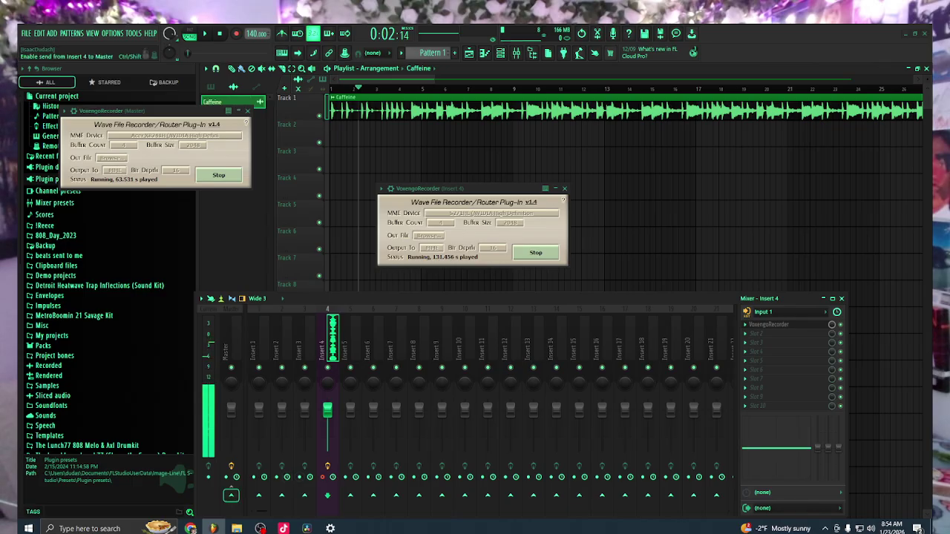
pyautogui.click(231, 495)
pyautogui.hotkey('alt', 'Tab')
pyautogui.hotkey('alt', 'Tab')
pyautogui.press('space')
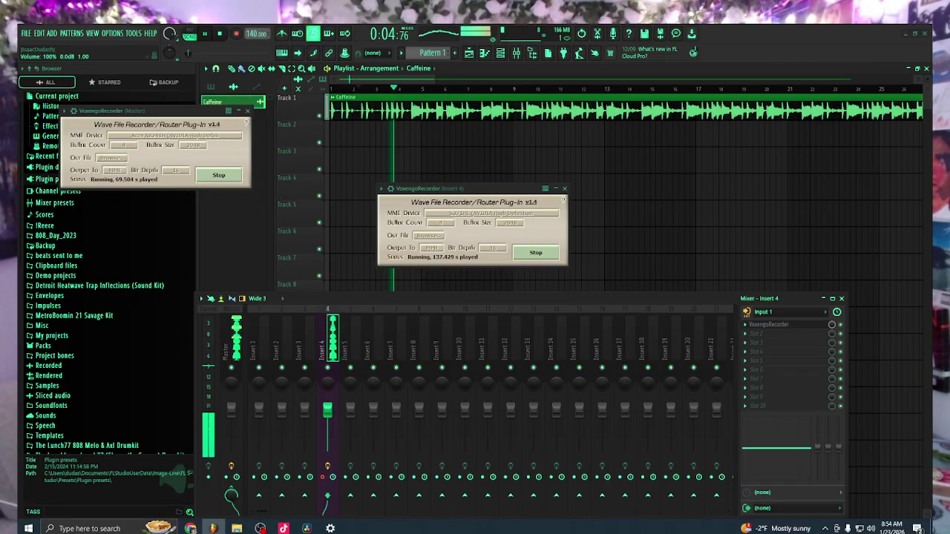
# Switch between FL Studio and OBS to compare the Master and Insert 4 signals with the FL Master Audio and FL Microphone levels
pyautogui.hotkey('alt', 'Tab')
pyautogui.hotkey('alt', 'Tab')
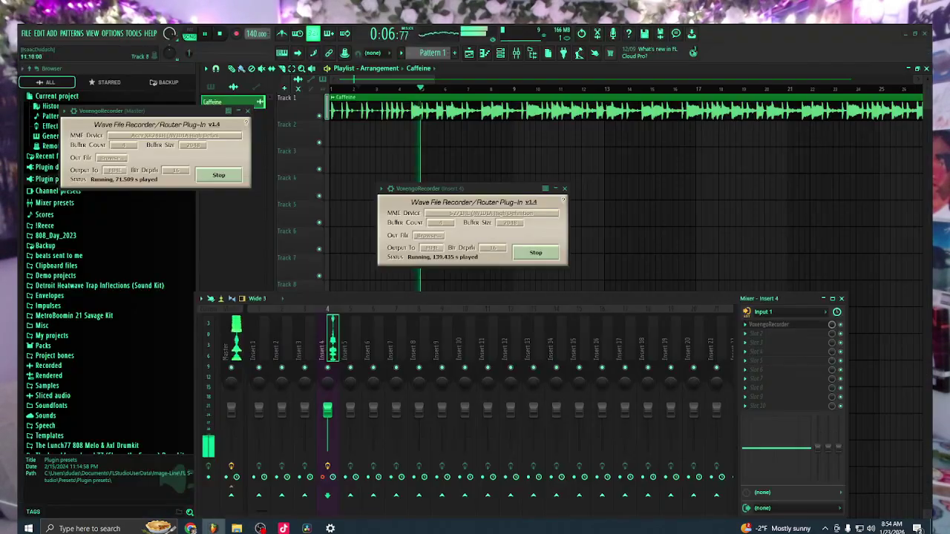
pyautogui.hotkey('alt', 'Tab')
pyautogui.hotkey('alt', 'Tab')
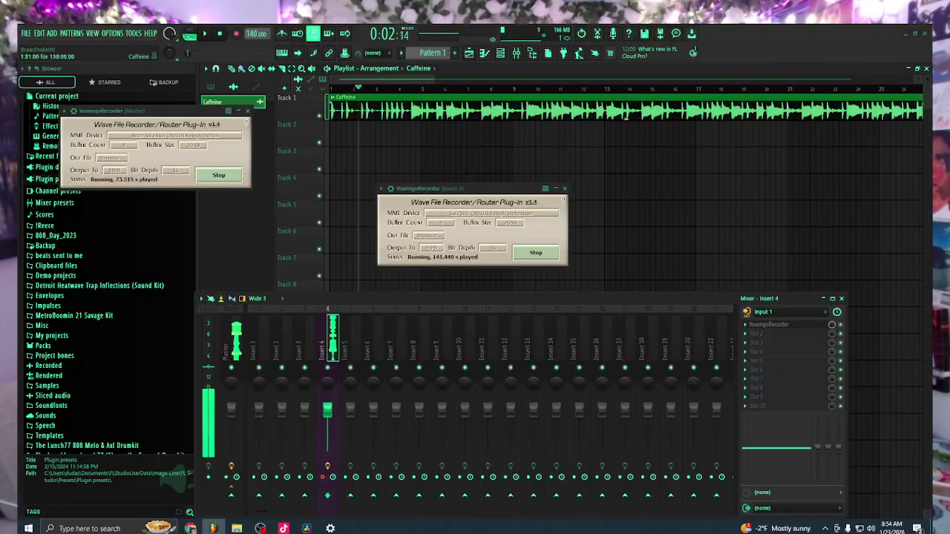
pyautogui.hotkey('alt', 'Tab')
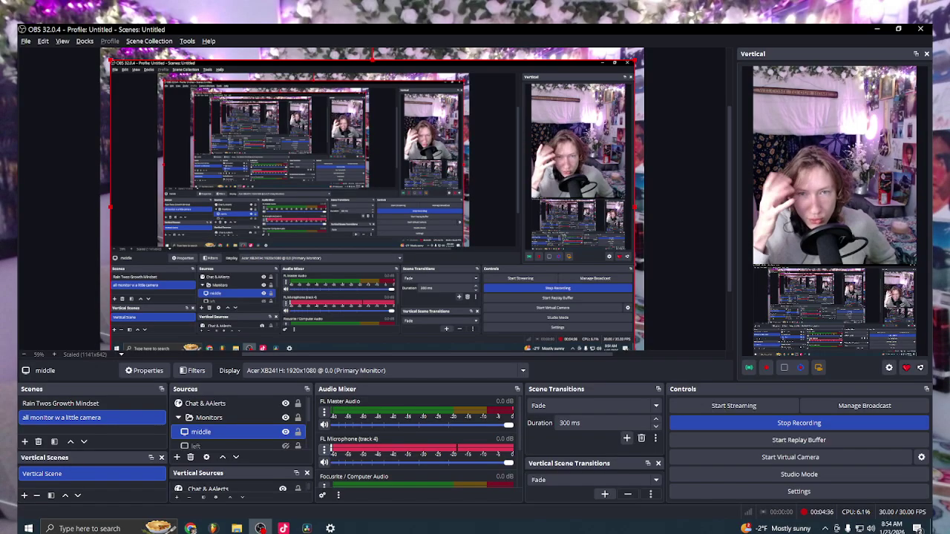
# Examine the Gain filter on the FL Microphone (track 4) source and the audio filter types available to add
pyautogui.click(324, 449)
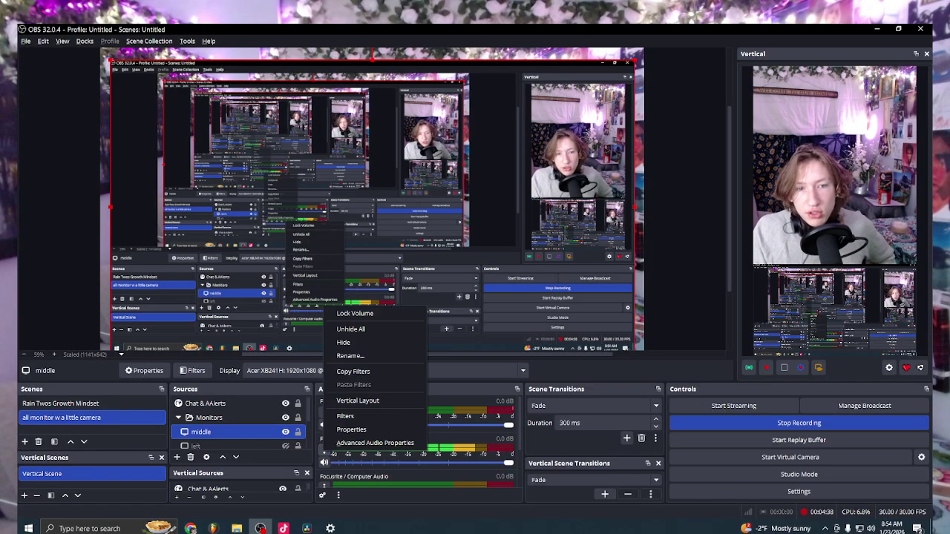
pyautogui.click(322, 451)
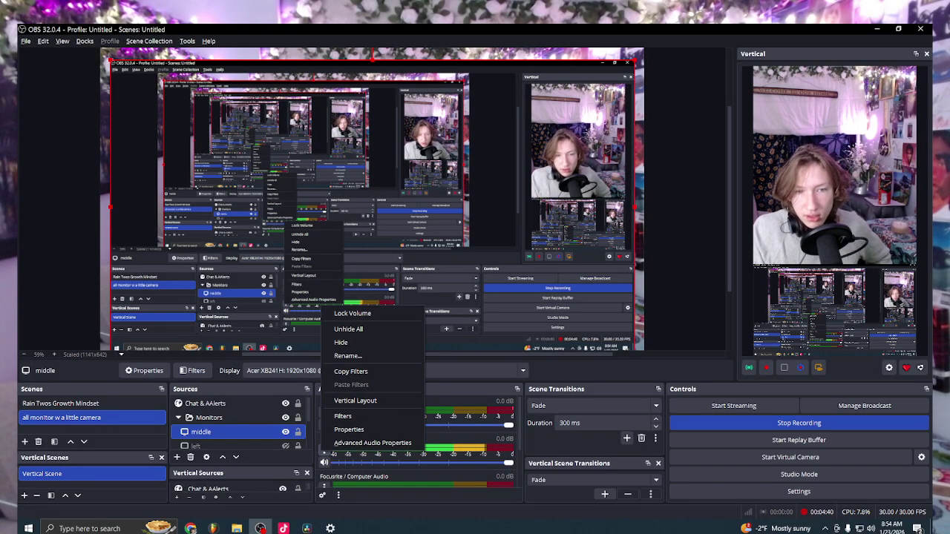
pyautogui.click(343, 416)
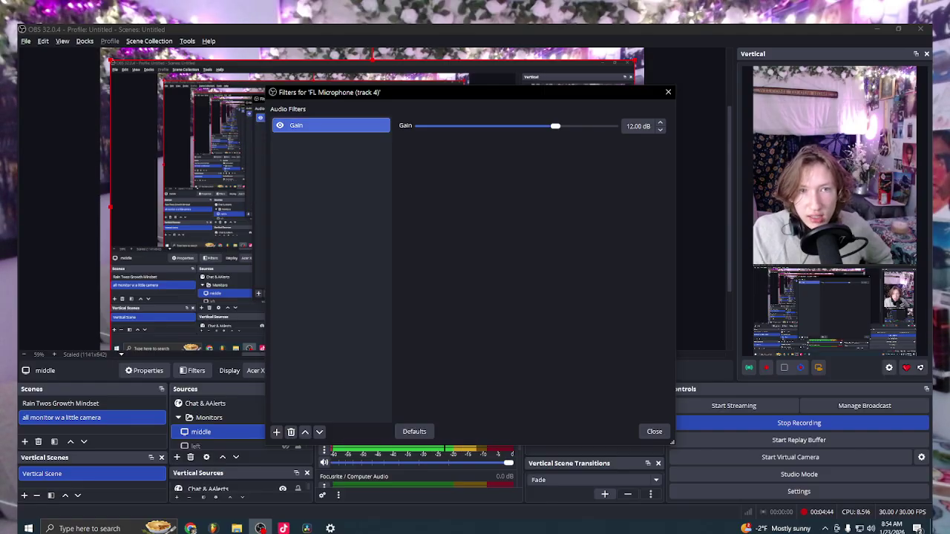
pyautogui.click(276, 431)
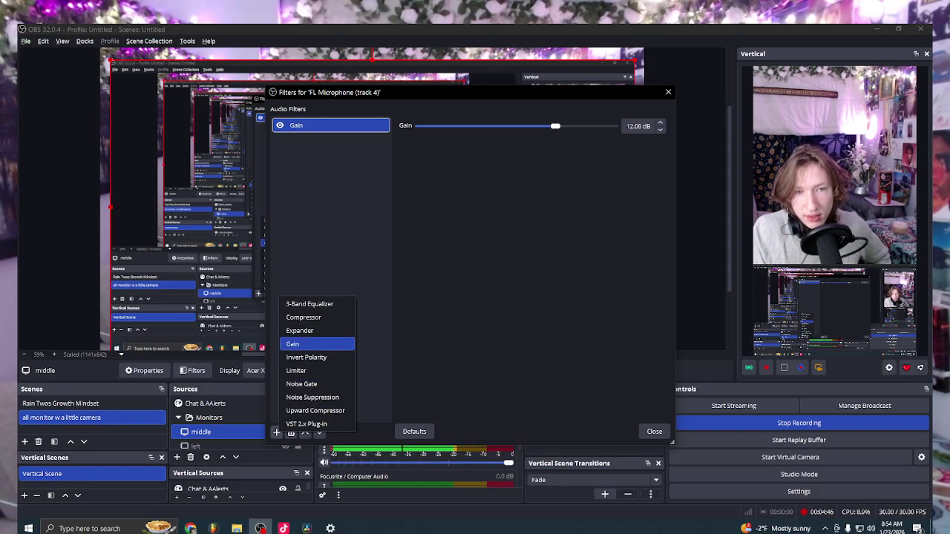
pyautogui.click(304, 317)
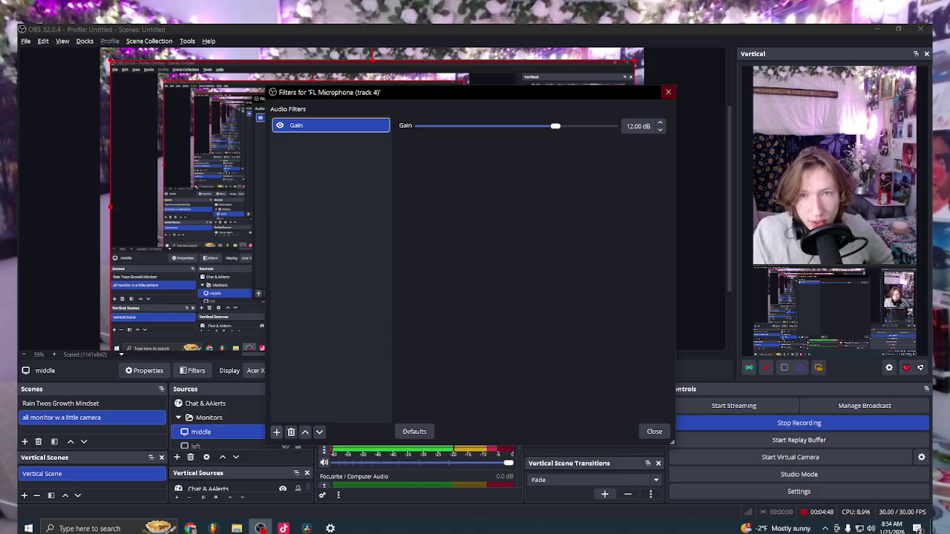
pyautogui.press('Escape')
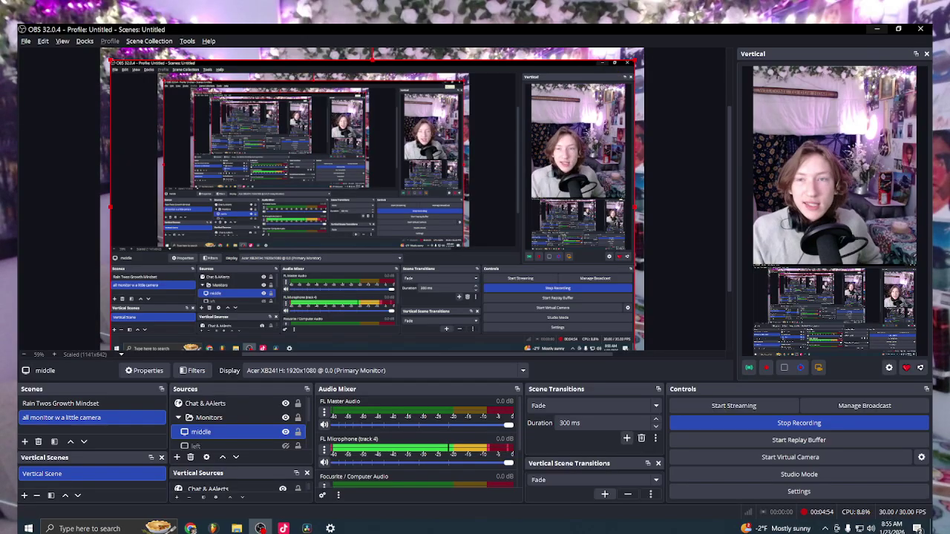
# Return to FL Studio and open the recent project S2E3.flp without saving changes to the untitled project
pyautogui.click(877, 29)
pyautogui.click(26, 33)
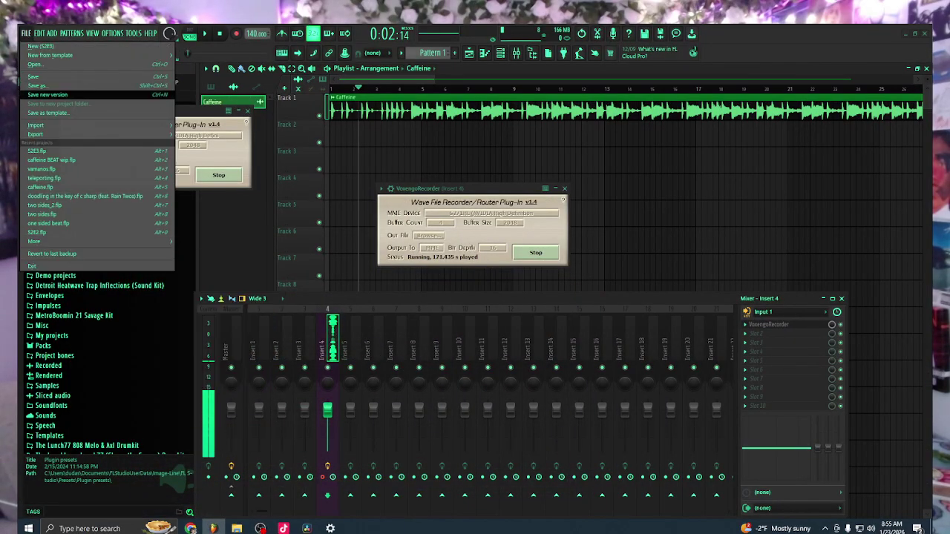
pyautogui.moveTo(97, 124)
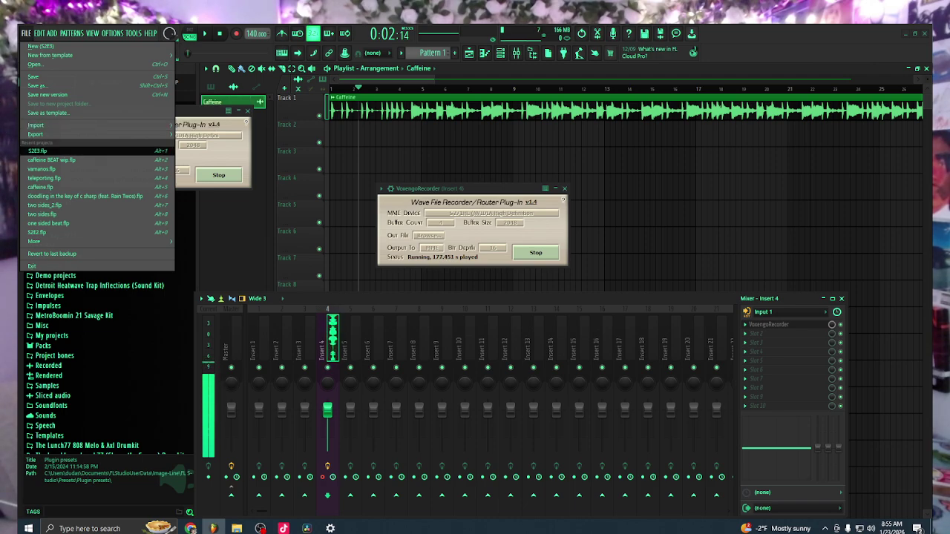
pyautogui.click(37, 151)
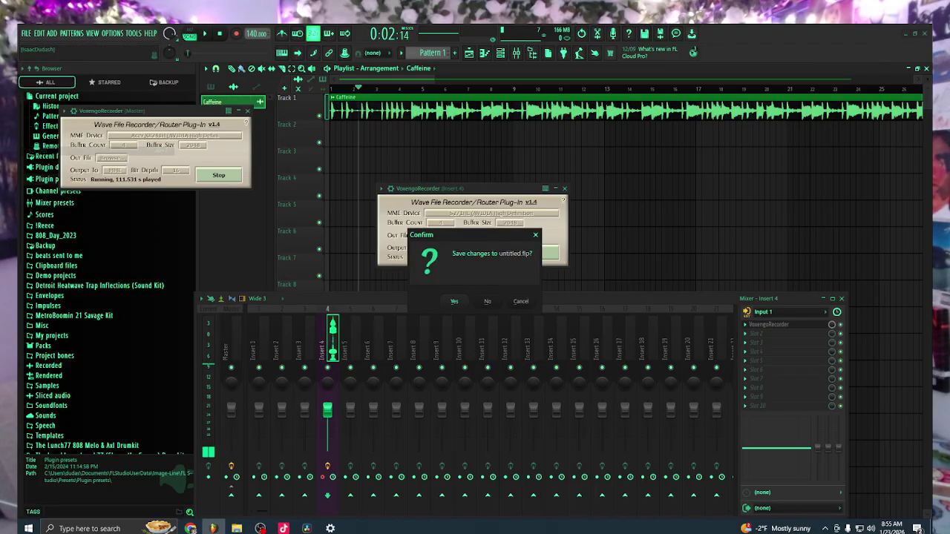
pyautogui.press('n')
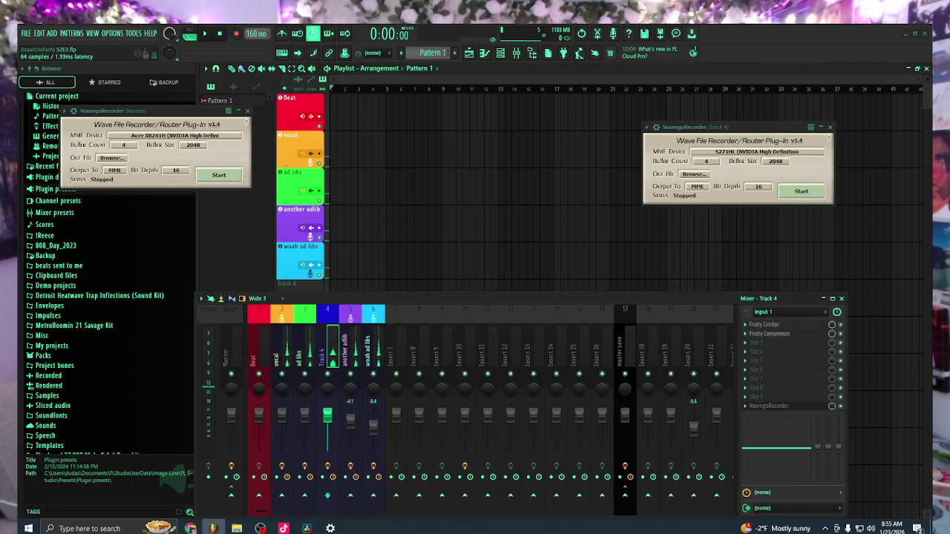
# Start the VoxengoRecorder instances on mixer Track 4 and on the Master
pyautogui.click(801, 191)
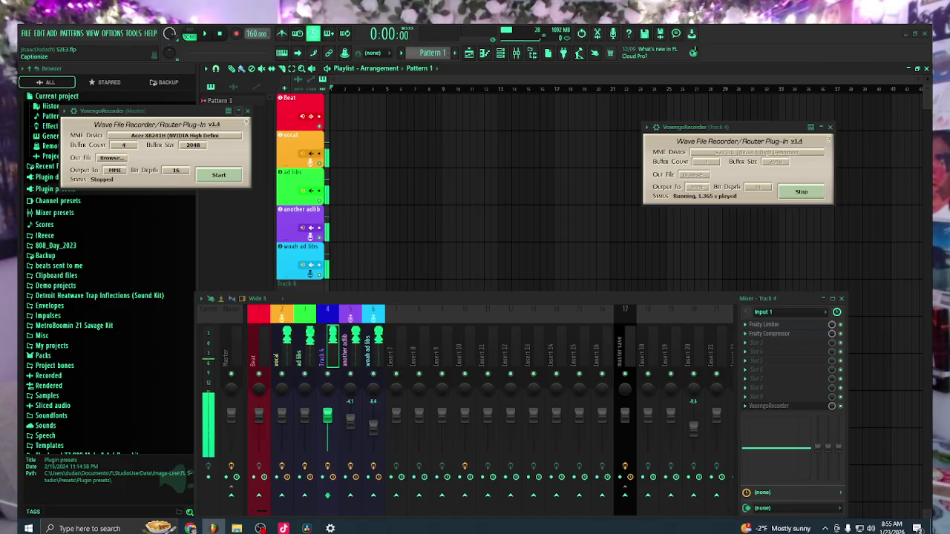
pyautogui.click(248, 110)
pyautogui.click(769, 406)
pyautogui.click(219, 175)
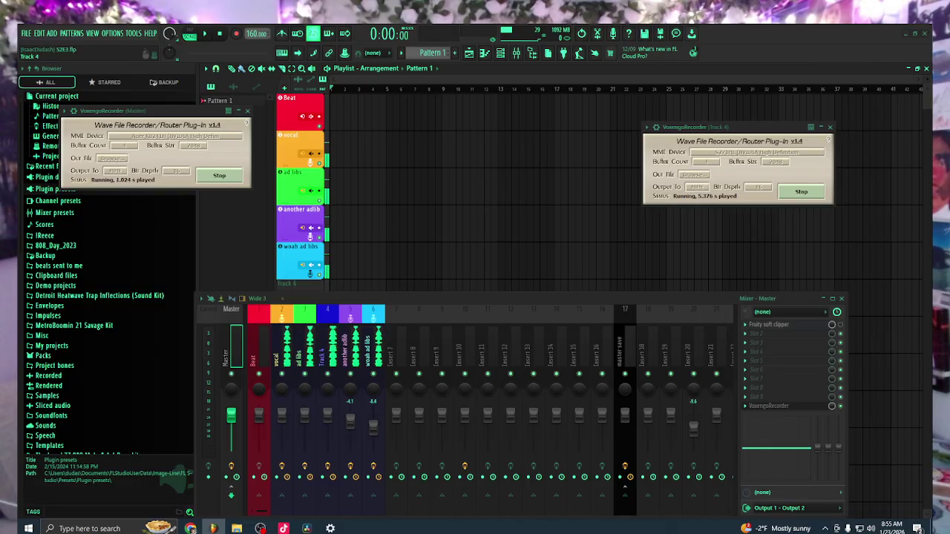
# Examine the Fruity Limiter and Fruity Compressor settings on mixer Track 4 and the effect slots on the Master
pyautogui.click(328, 349)
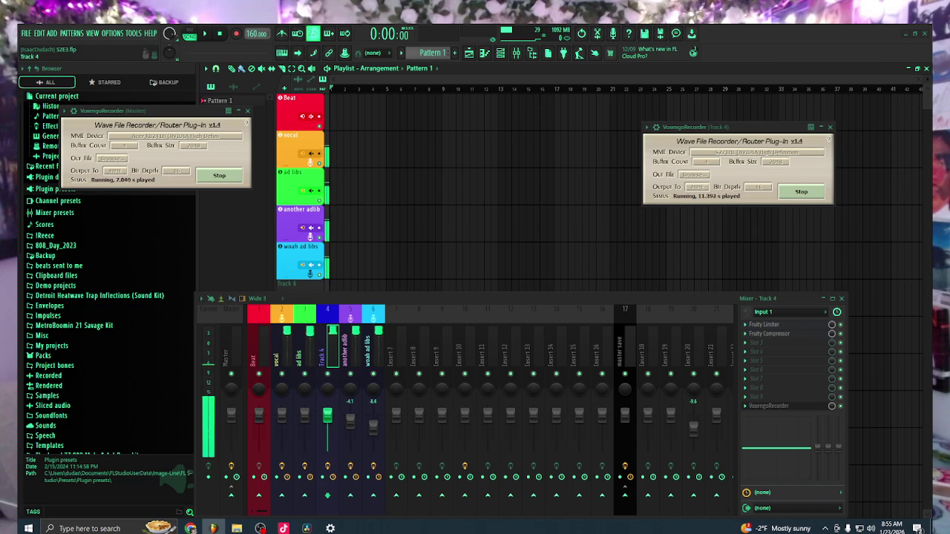
pyautogui.click(772, 324)
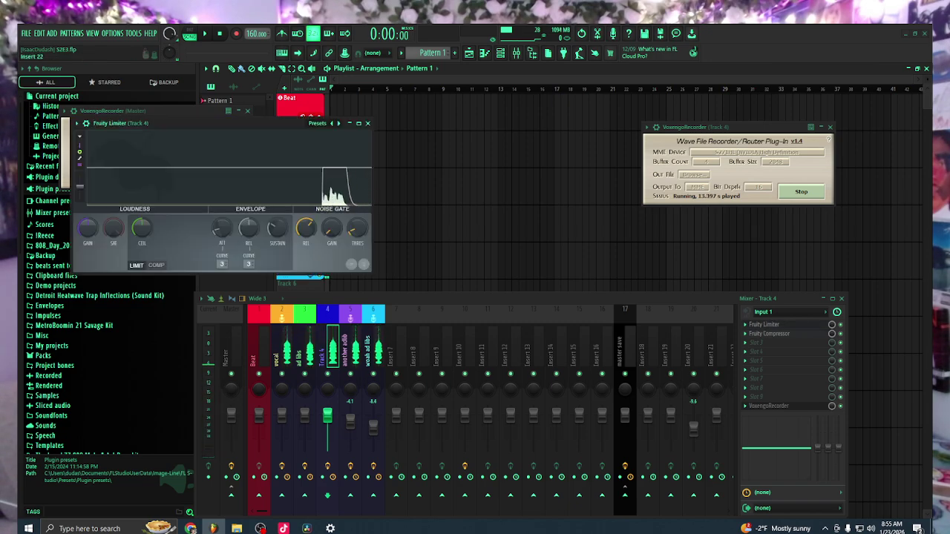
pyautogui.click(772, 333)
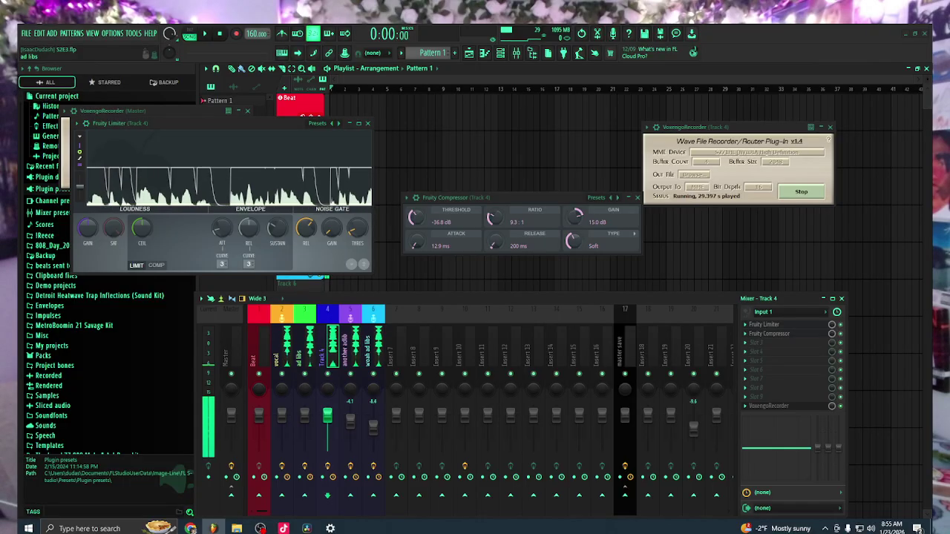
pyautogui.click(231, 349)
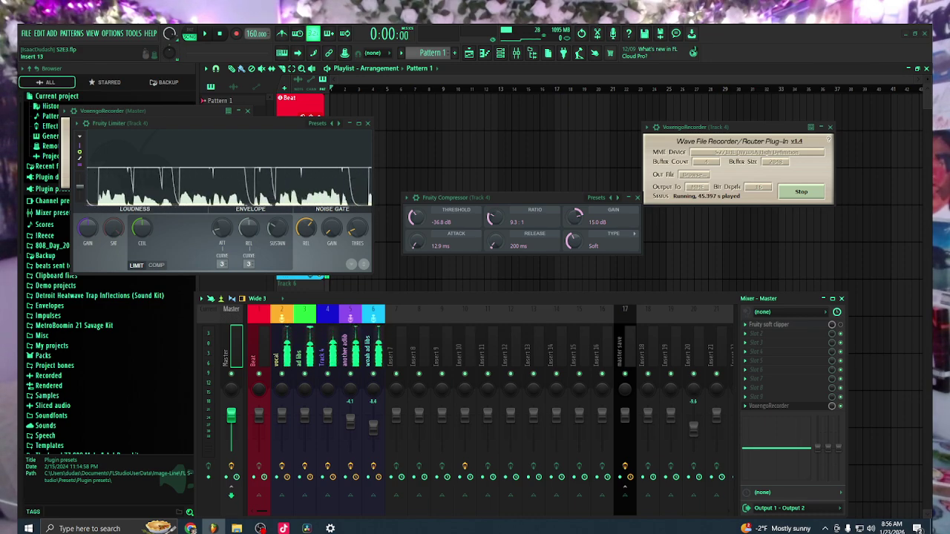
# Switch to OBS and check the audio mixer levels with the S2E3 project's recorders running
pyautogui.moveTo(259, 528)
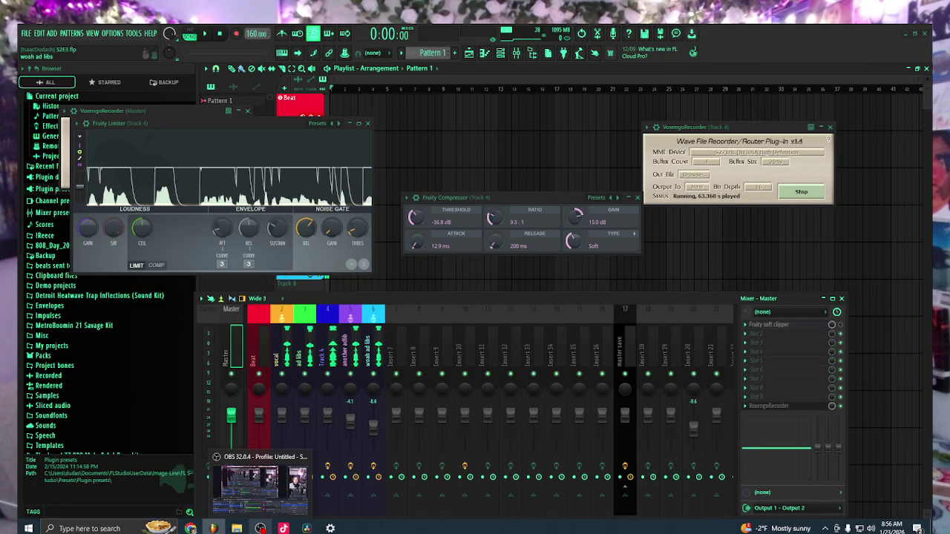
pyautogui.moveTo(190, 529)
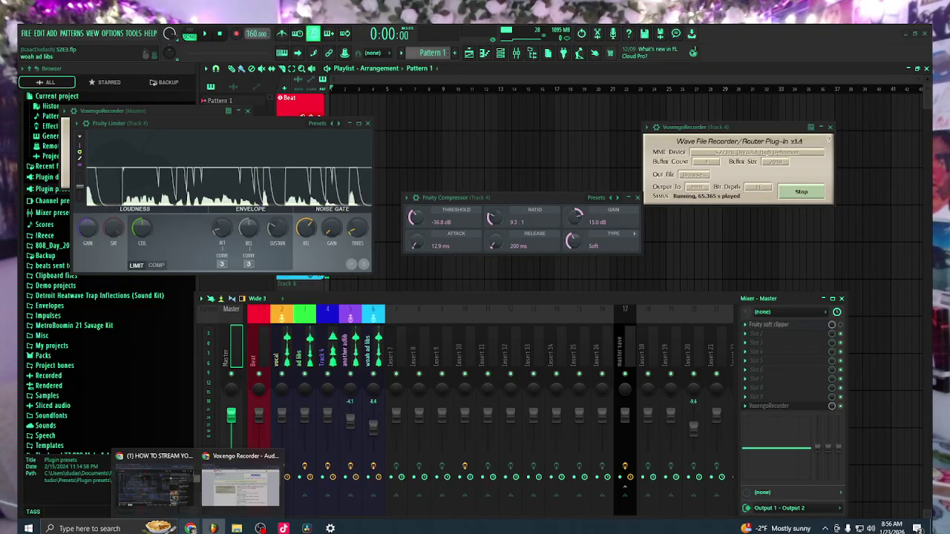
pyautogui.click(260, 529)
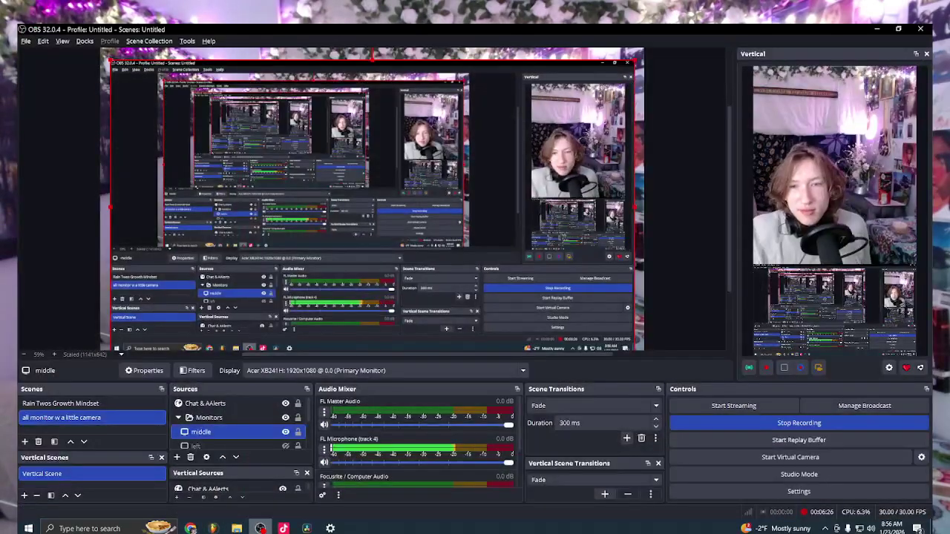